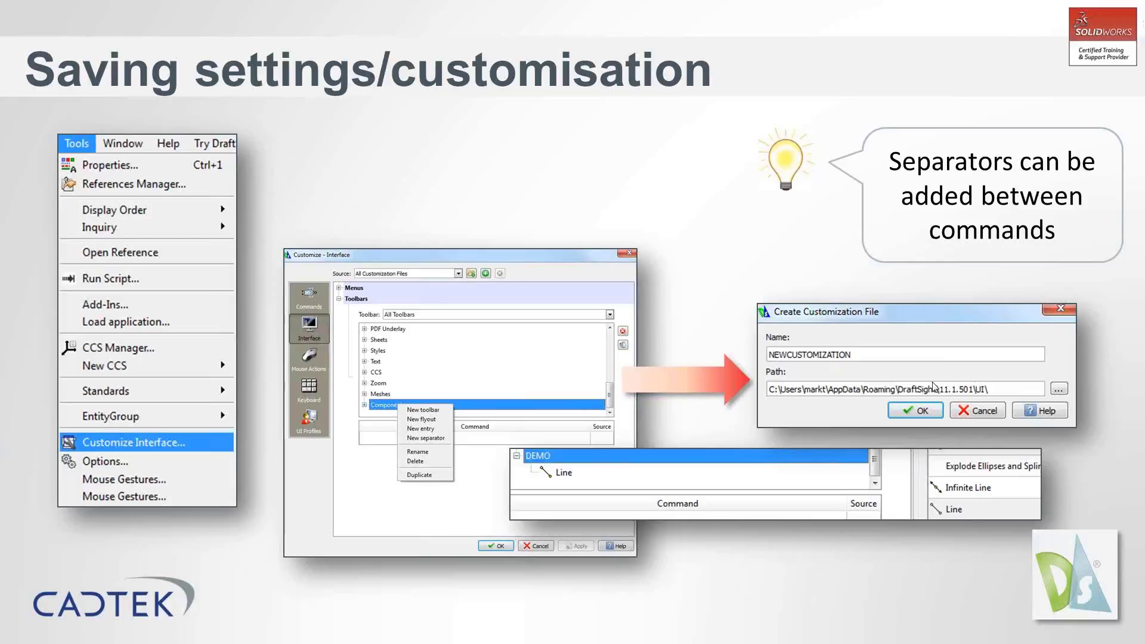
Switch from the PowerPoint slideshow to the DraftSight drawing section 8 aec.dwg
key("alt+Tab")
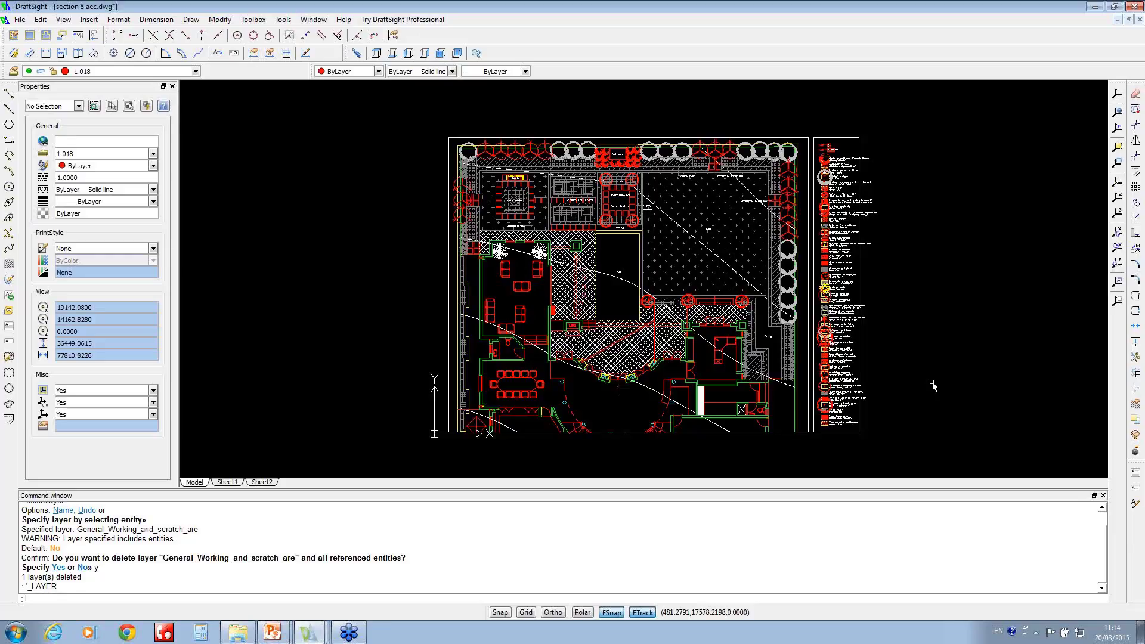
Open the Customize Interface dialog from the Tools menu
left_click(278, 20)
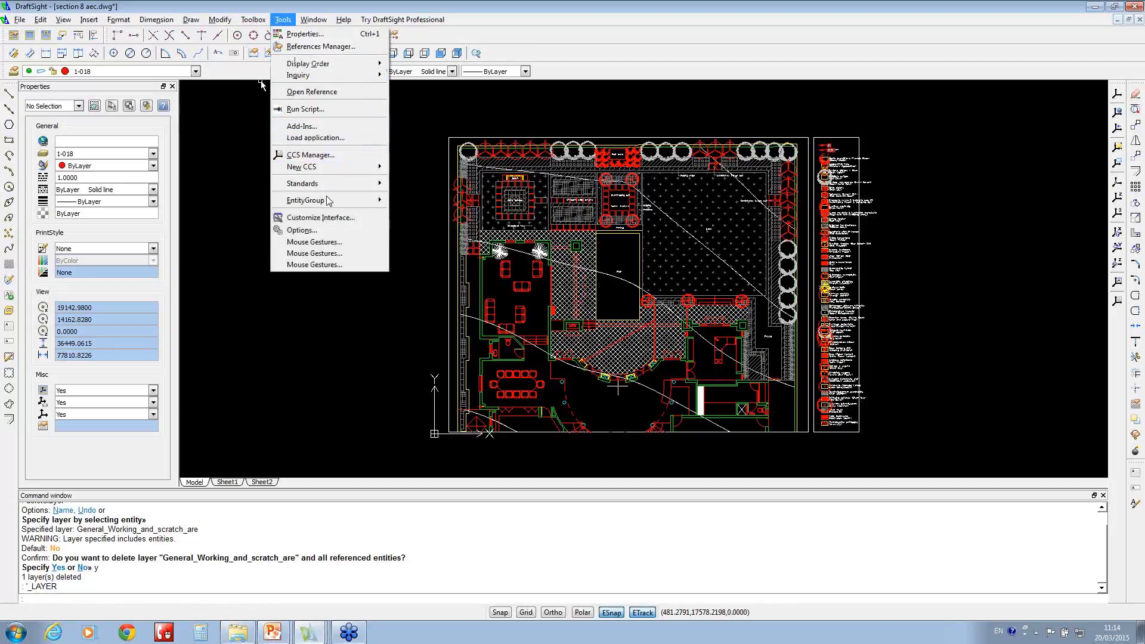
left_click(331, 218)
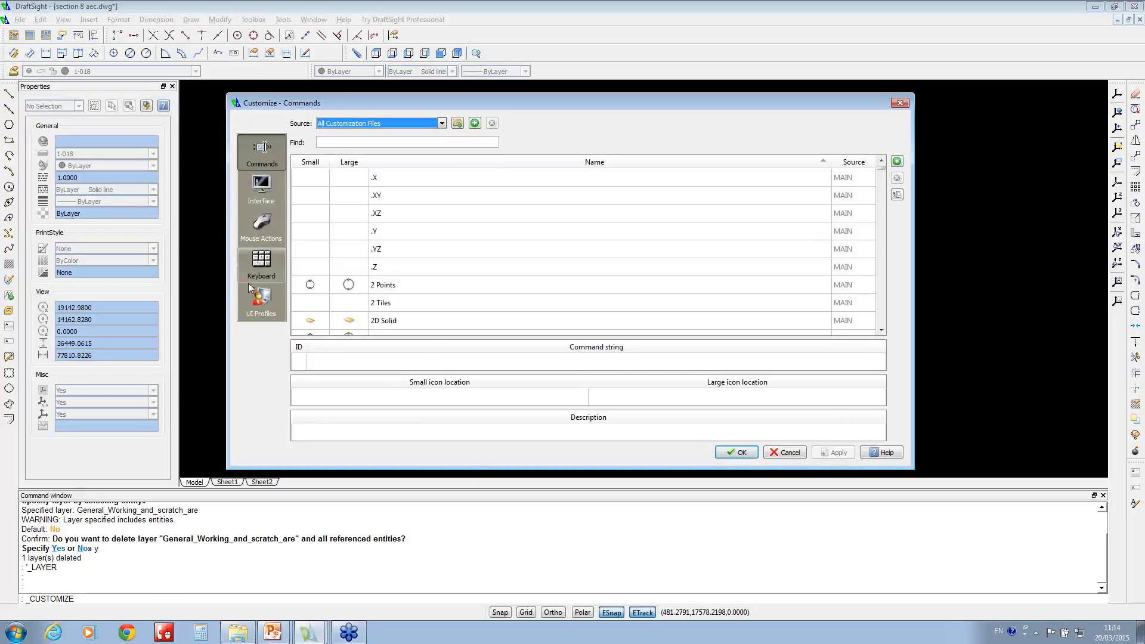
On the Interface page, collapse Menus and expand Toolbars to list every existing toolbar
left_click(264, 194)
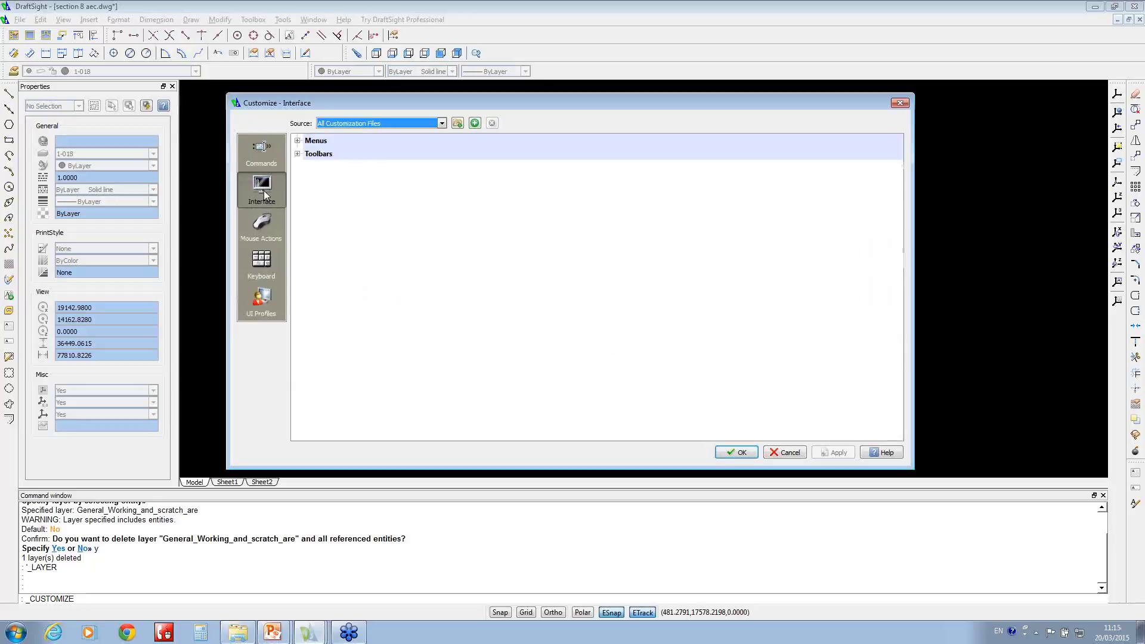
left_click(298, 142)
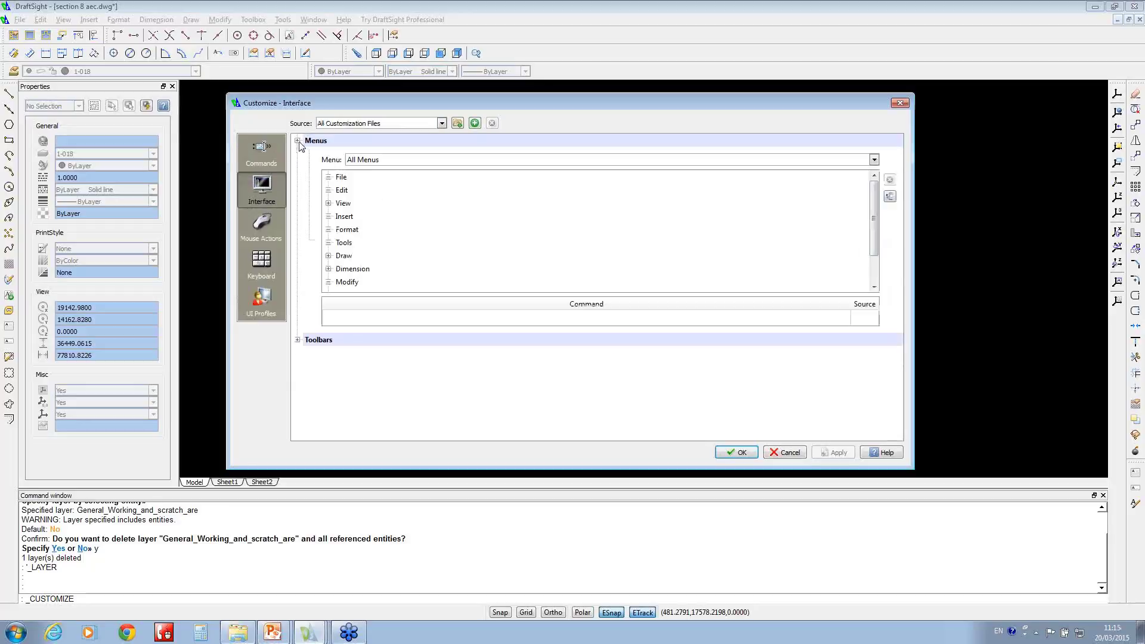
left_click(328, 177)
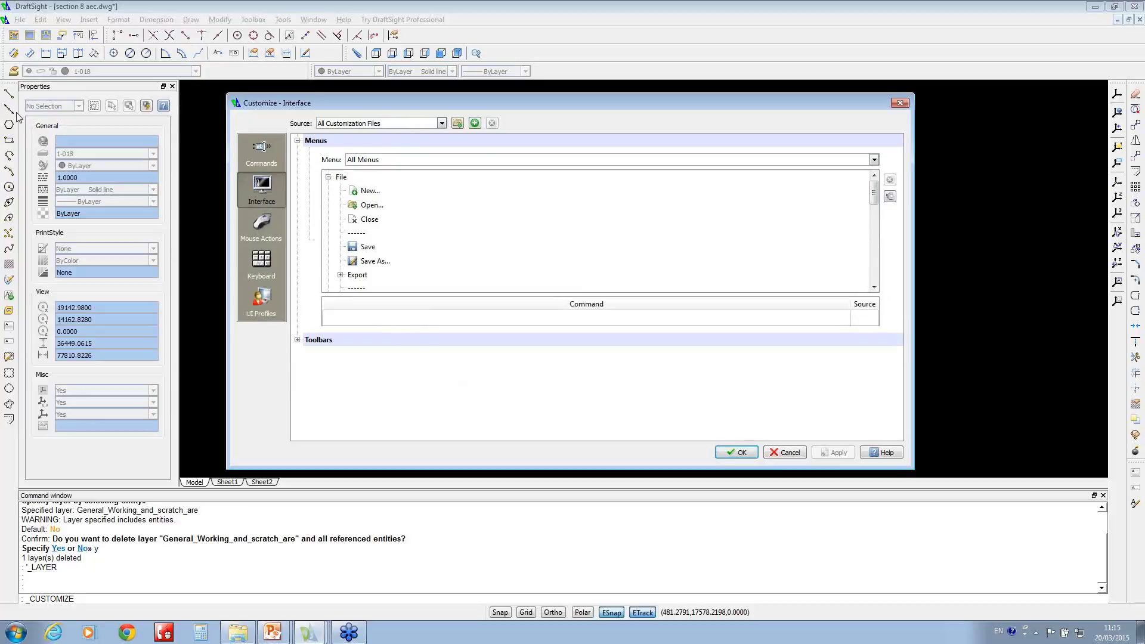
left_click(328, 177)
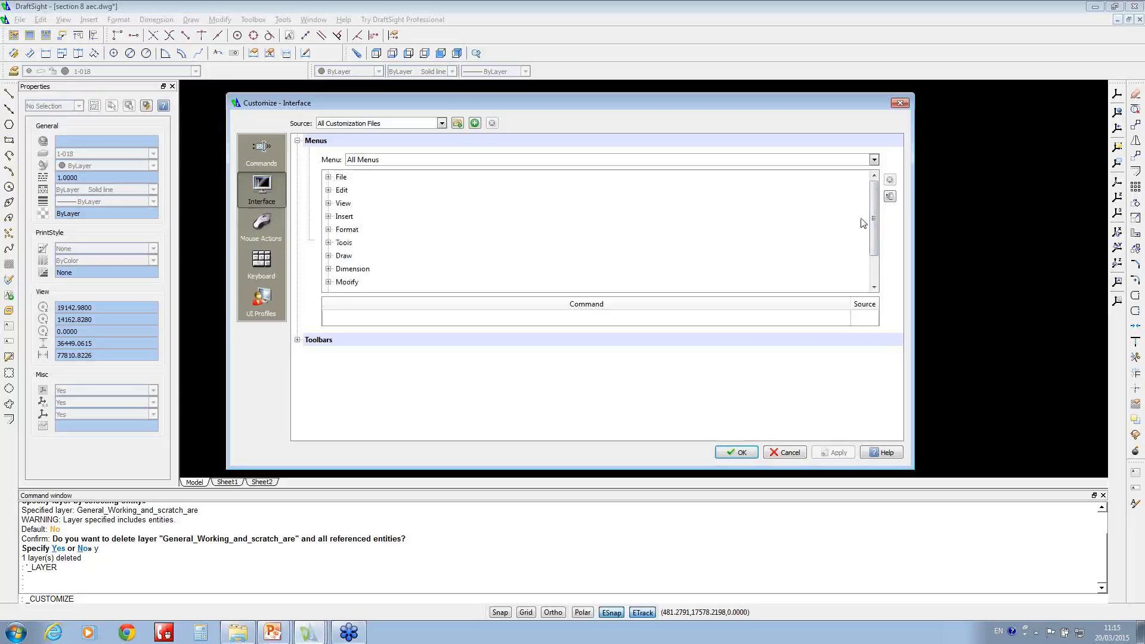
left_click(297, 340)
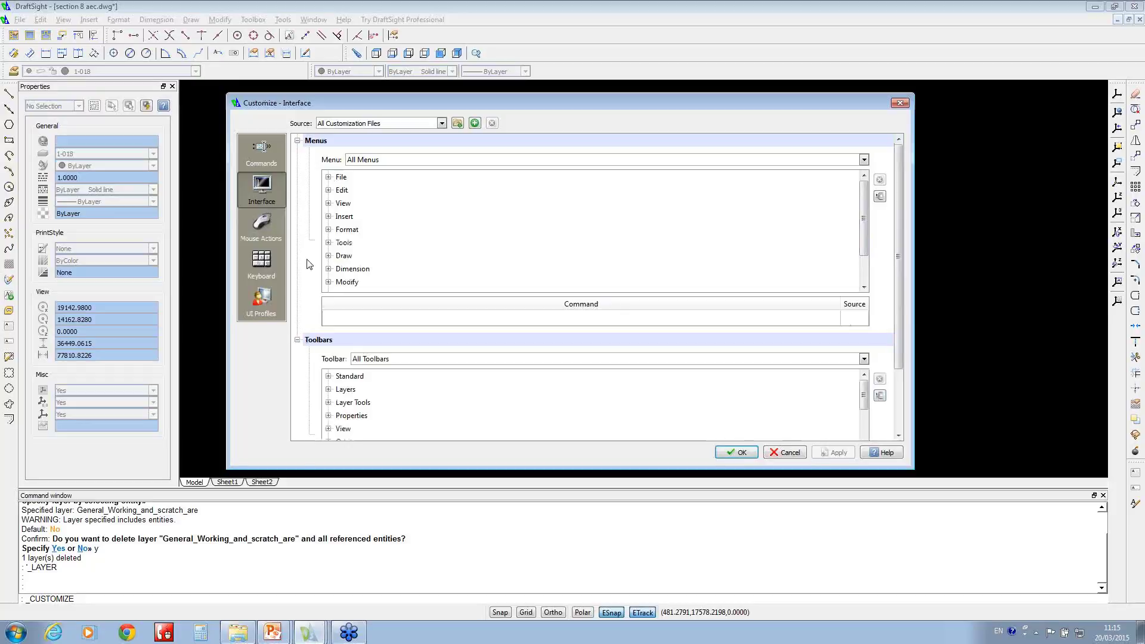
left_click(298, 141)
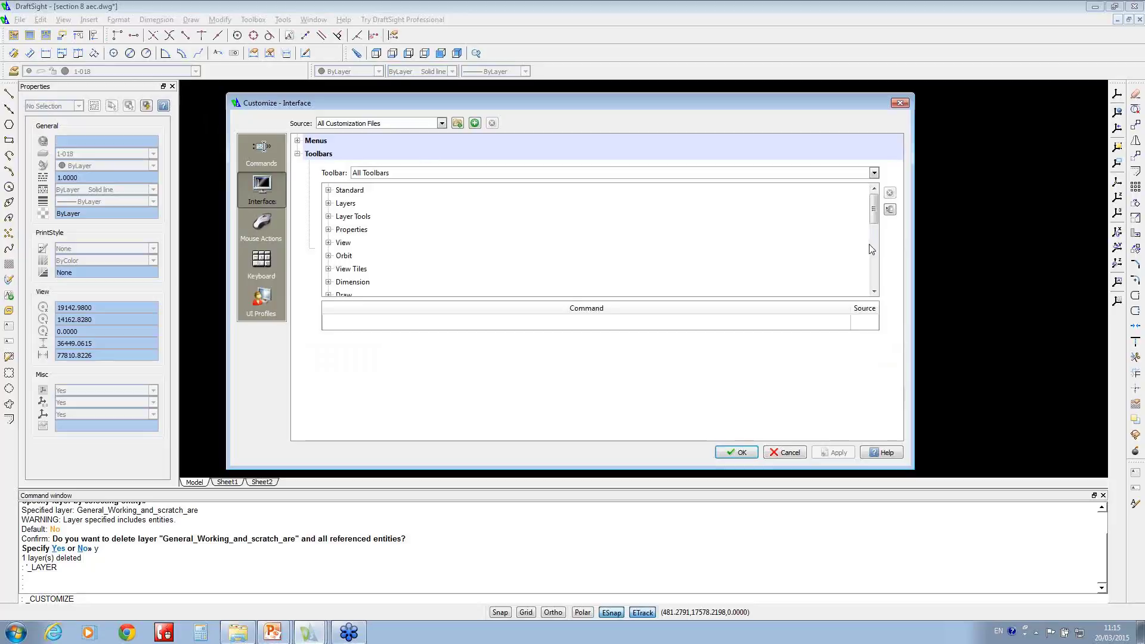
left_click_drag(874, 210, 874, 263)
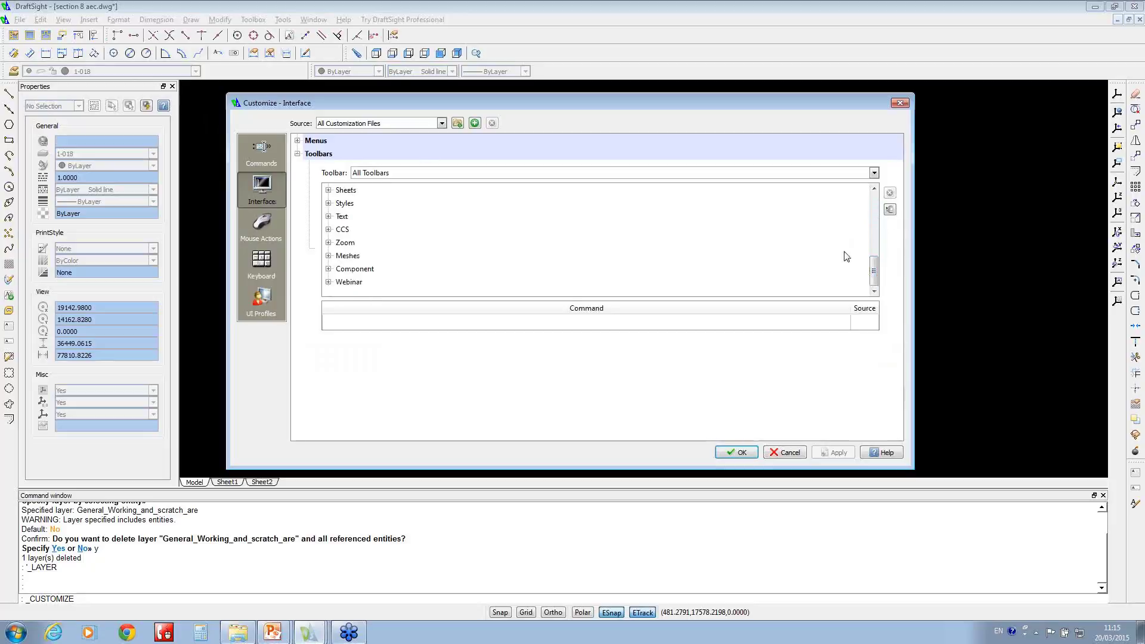
Create a new toolbar from the Zoom entry and rename it 'Demo'
left_click(338, 244)
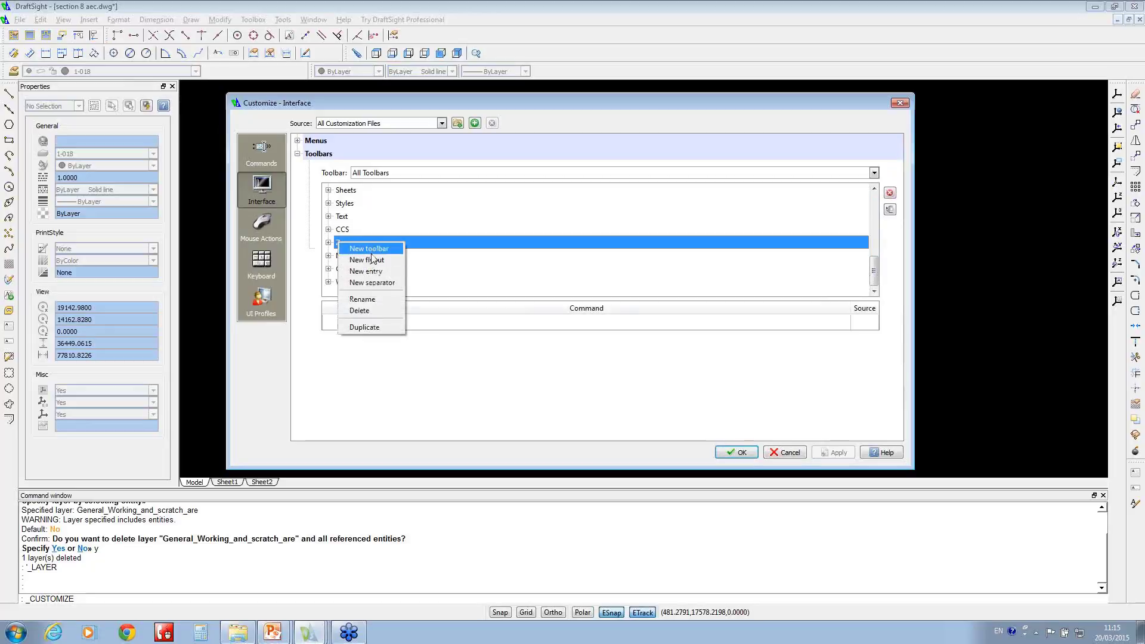
left_click(370, 248)
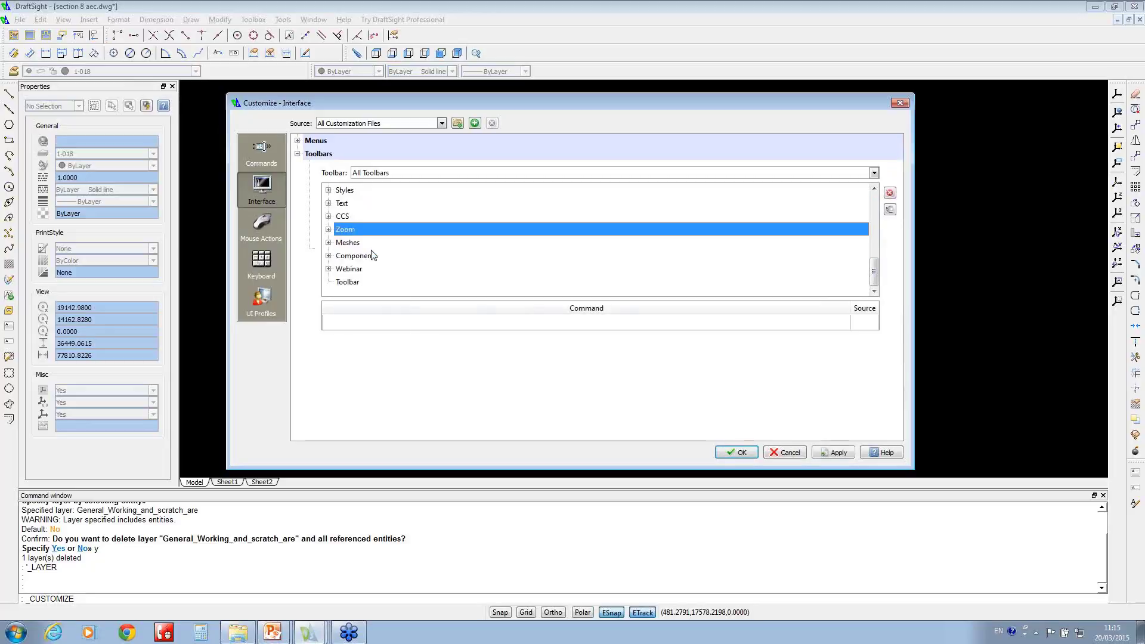
left_click(349, 282)
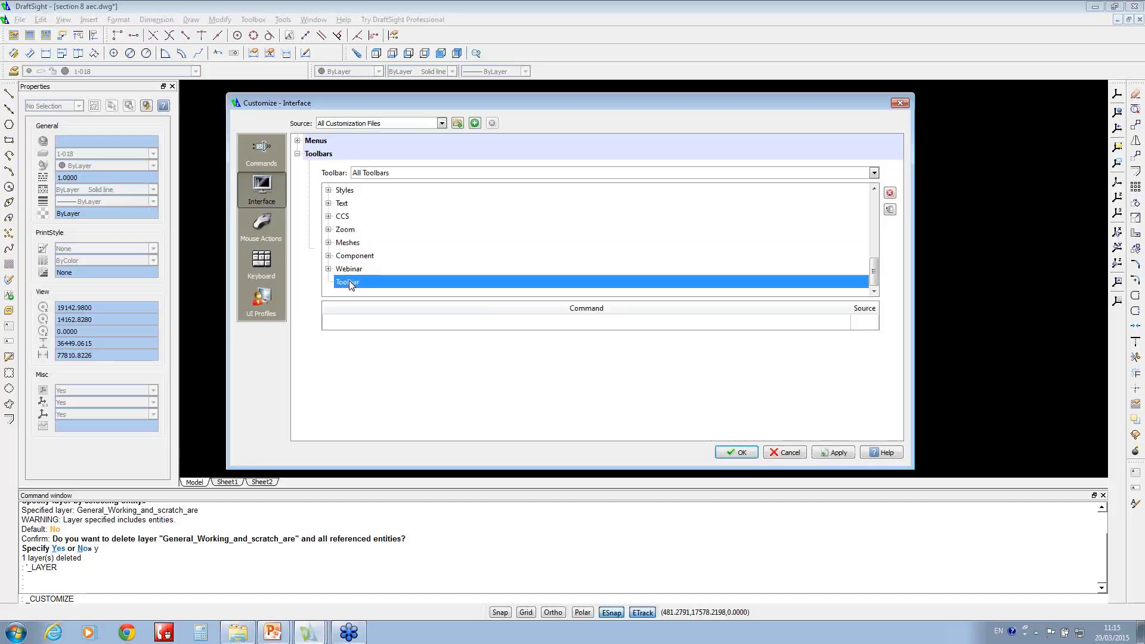
right_click(350, 282)
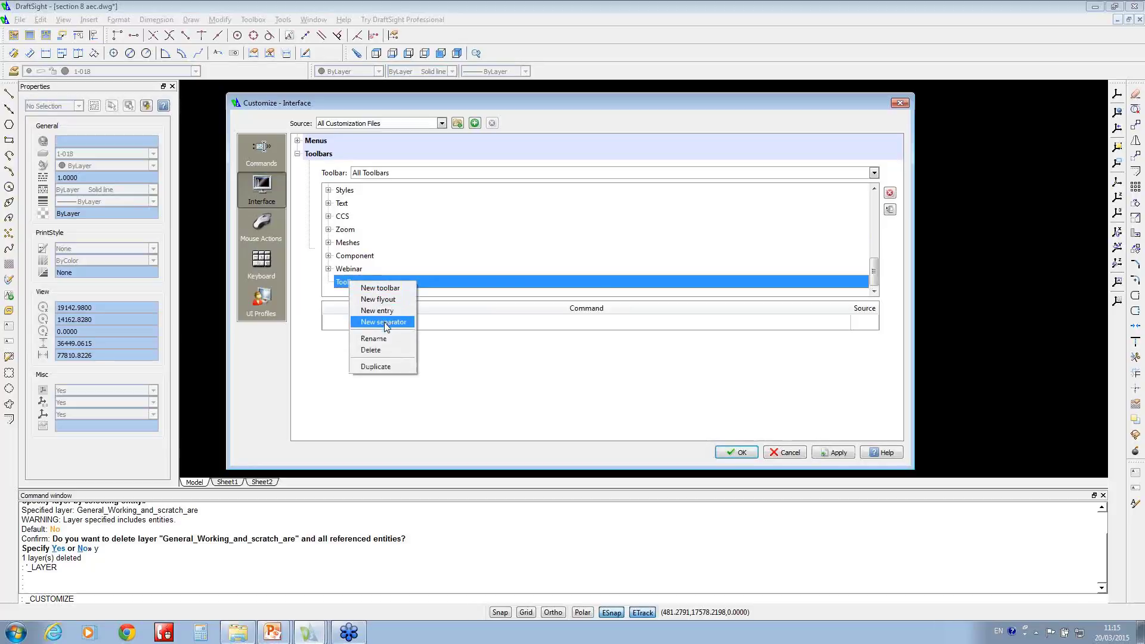
left_click(373, 340)
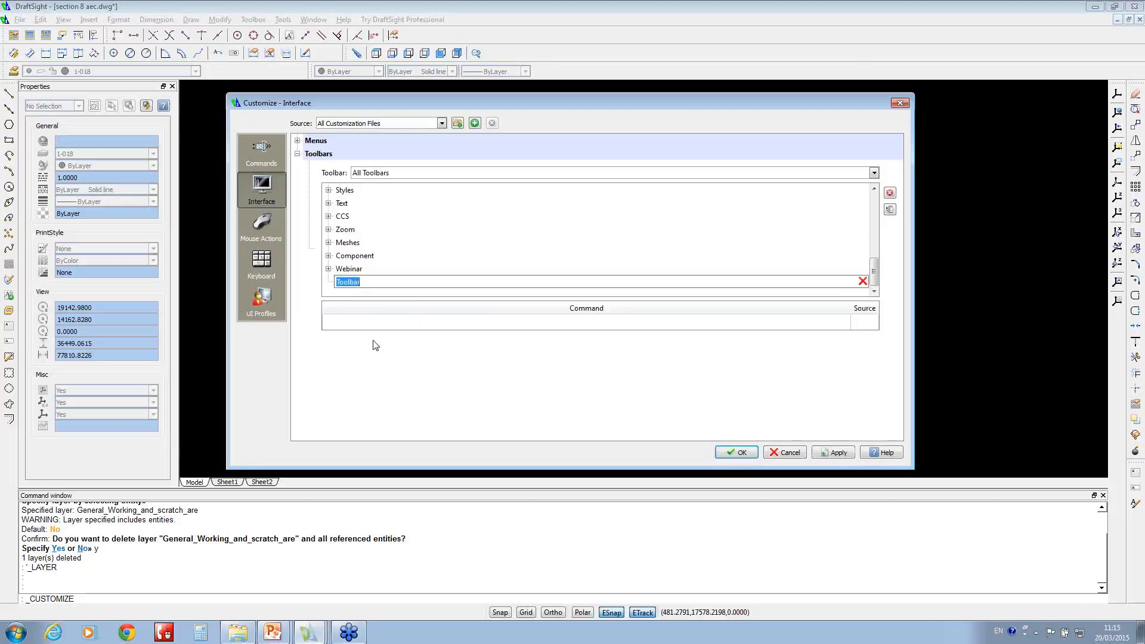
type("Demo")
key("Return")
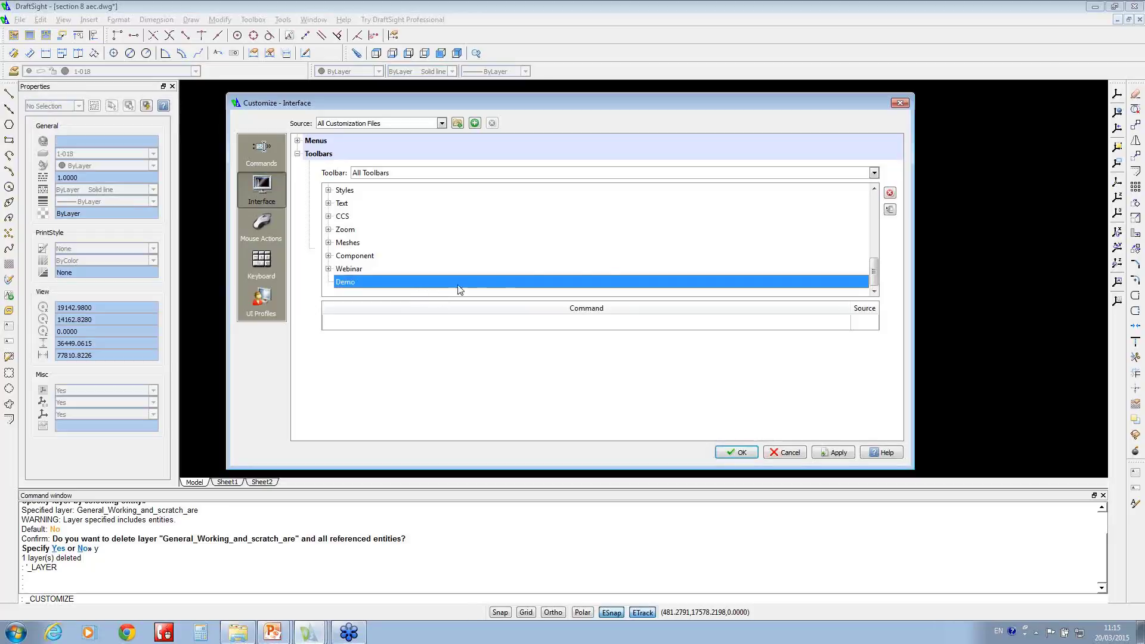
Search the Command Explorer for 'line' and add the Line command to Demo
left_click(890, 210)
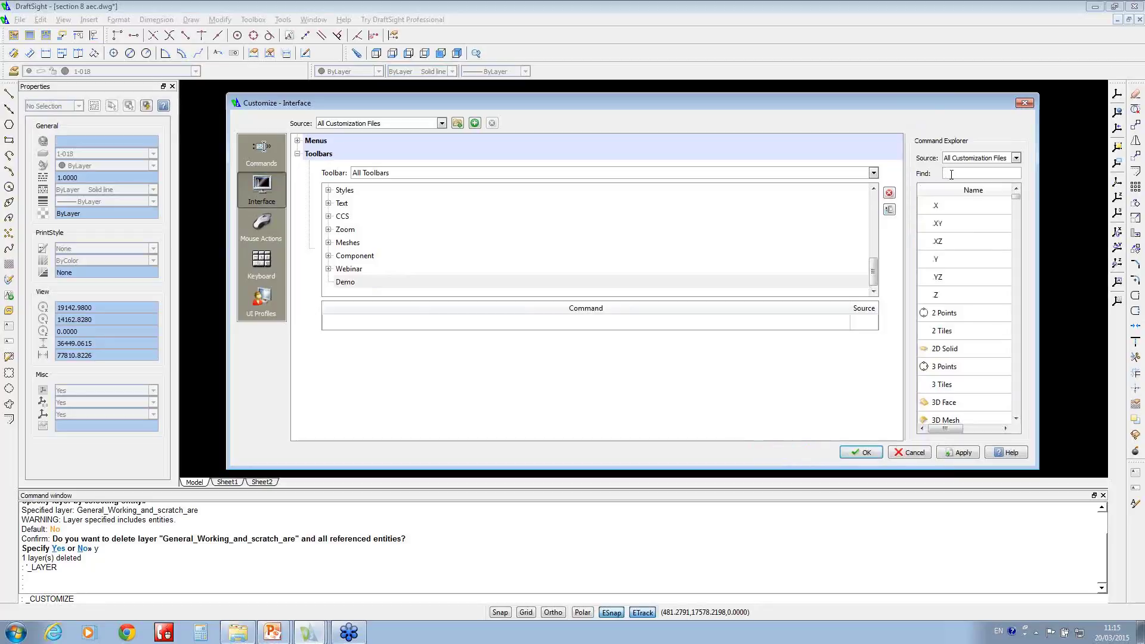
type("line")
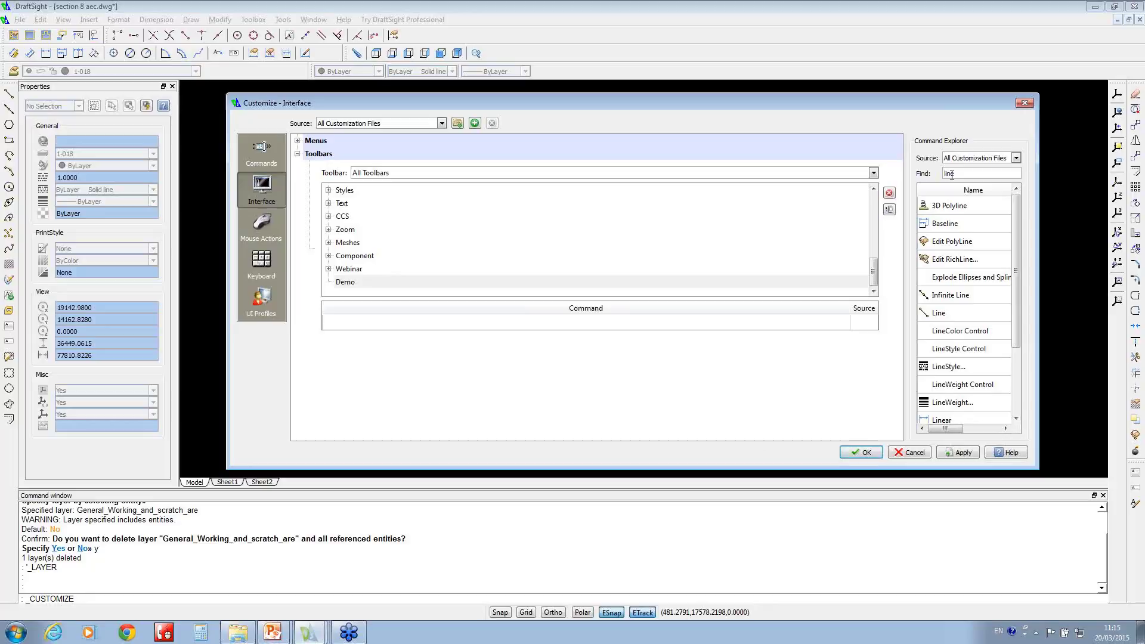
left_click_drag(946, 314, 409, 283)
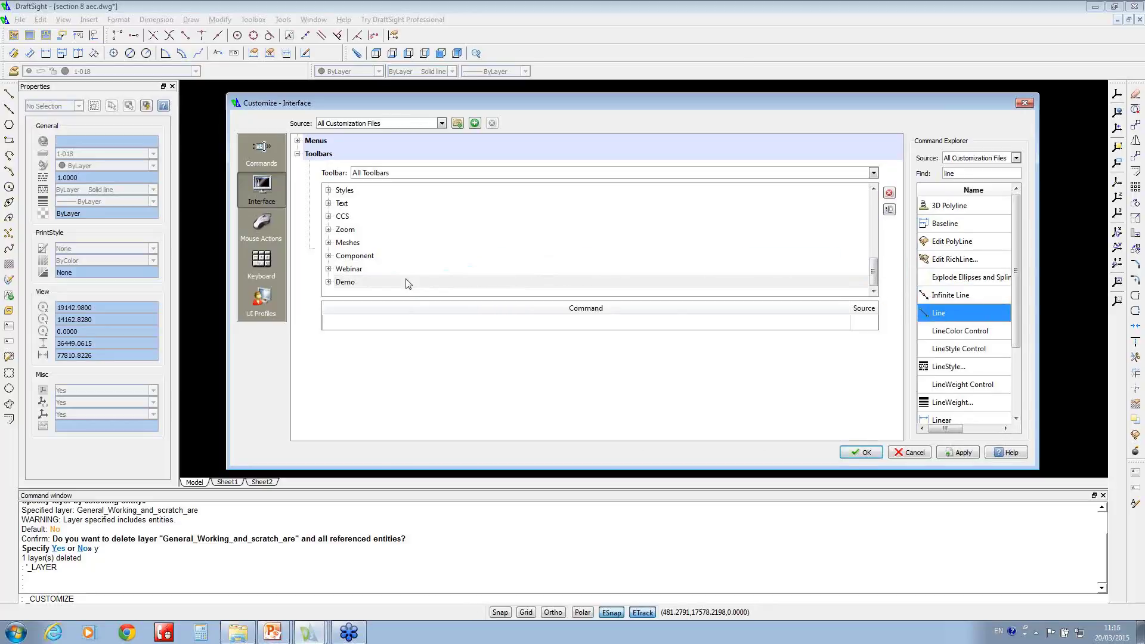
left_click(328, 281)
left_click(874, 291)
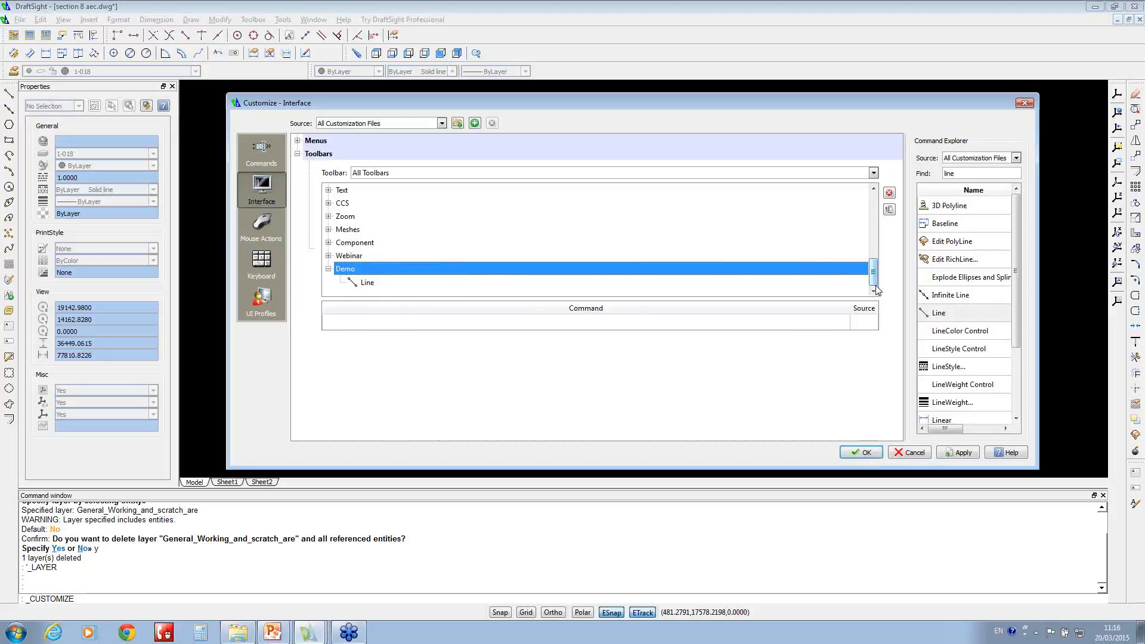
Add Rectangle, Print... and Print Configuration Manager... to Demo after Line
double_click(984, 173)
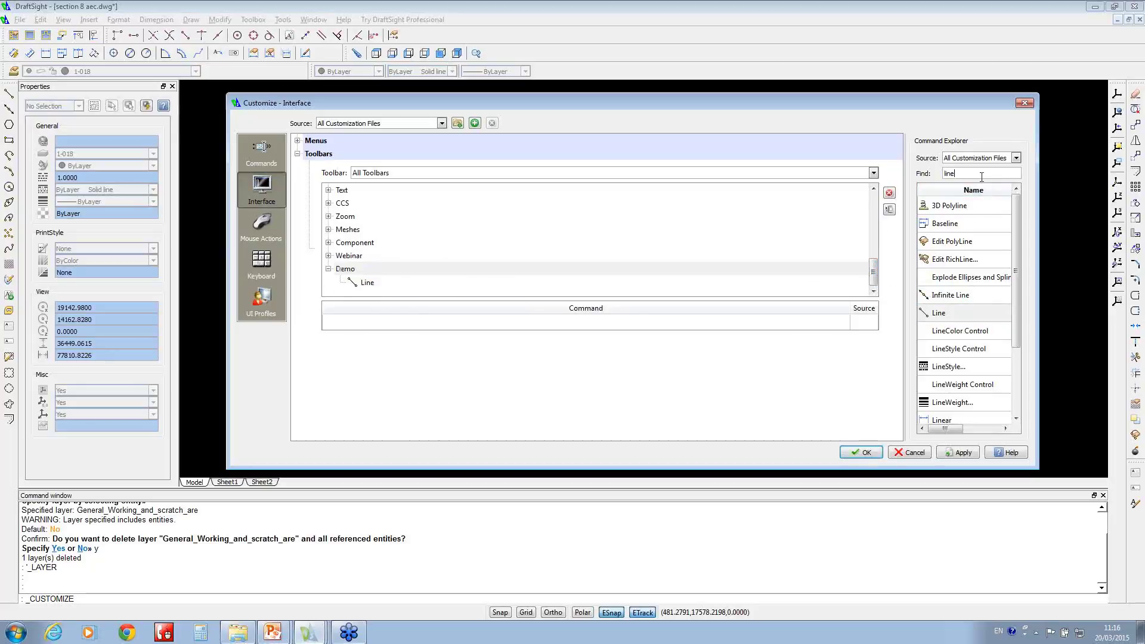
type("recta")
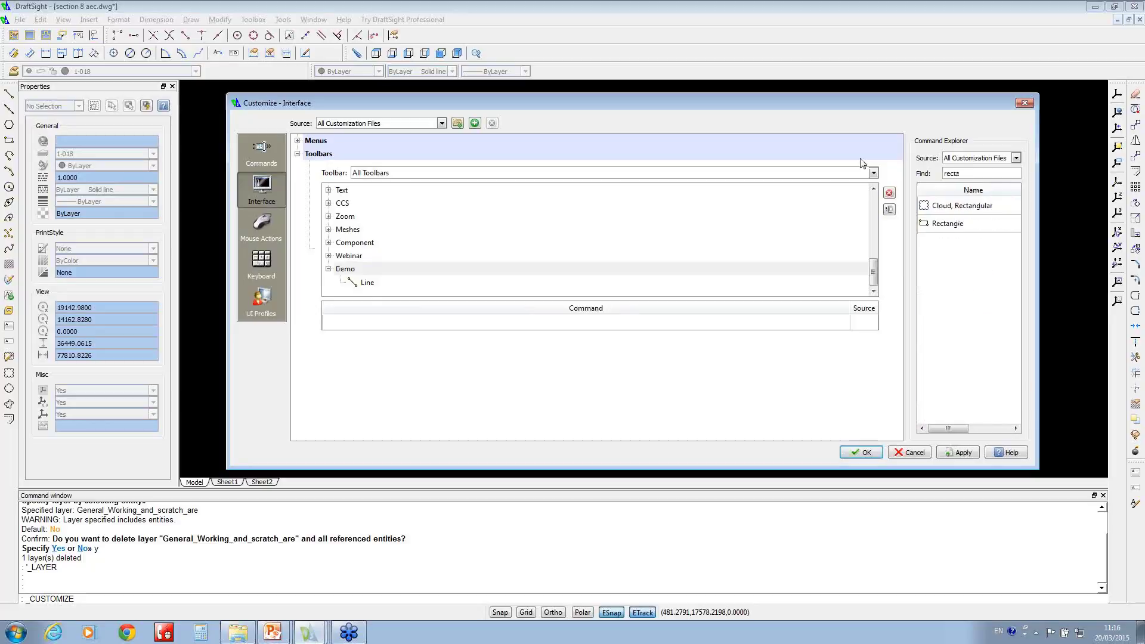
left_click_drag(953, 223, 361, 269)
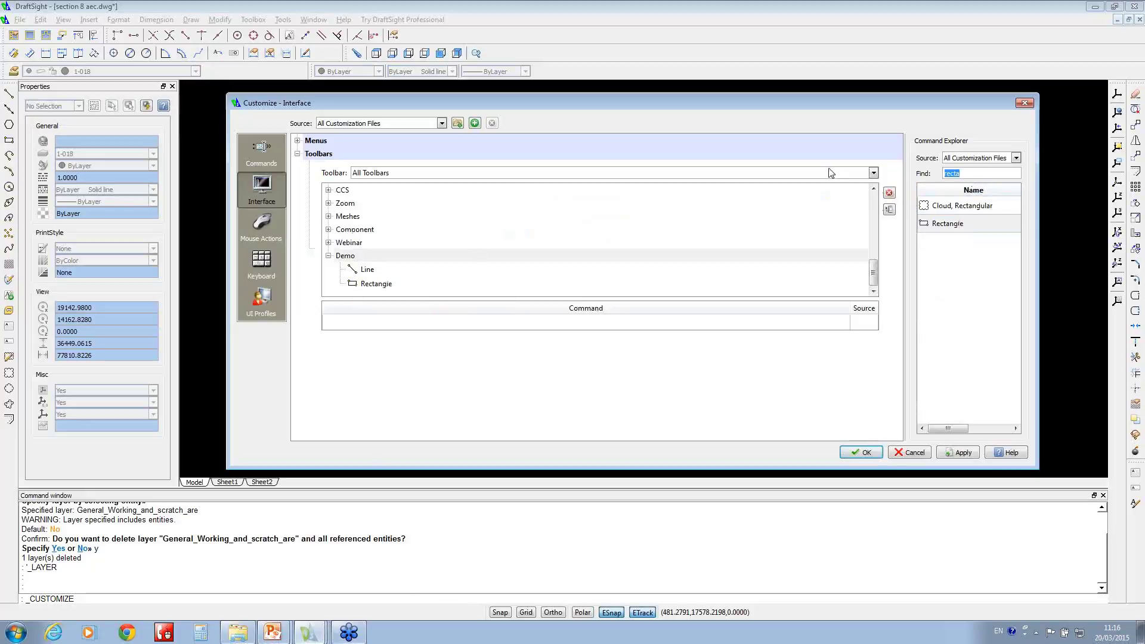
type("prin")
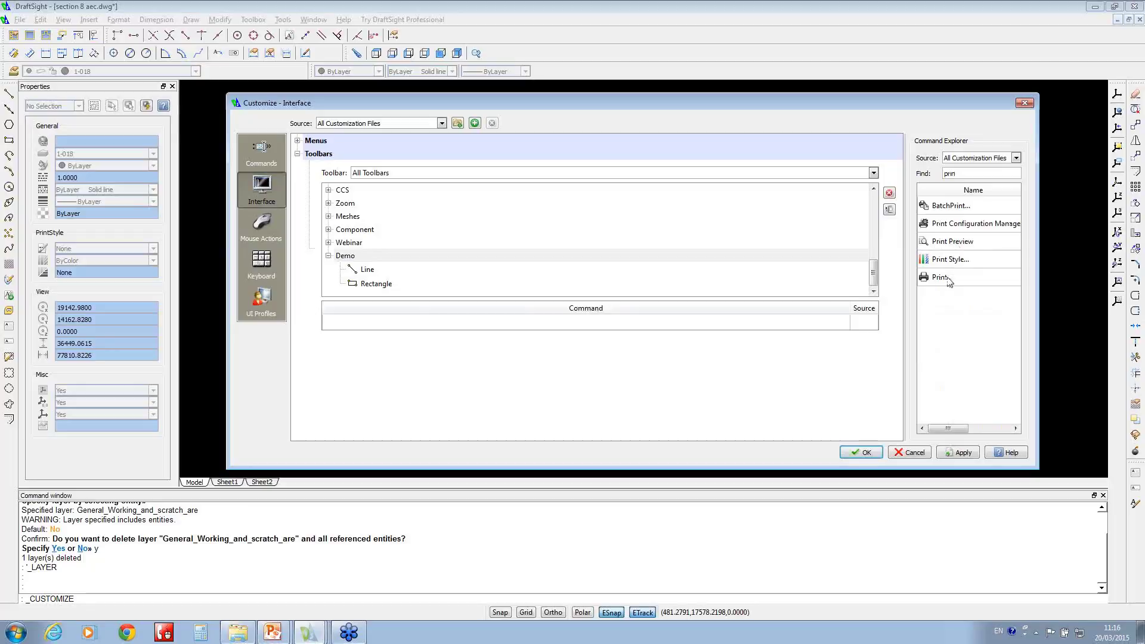
left_click_drag(948, 278, 427, 253)
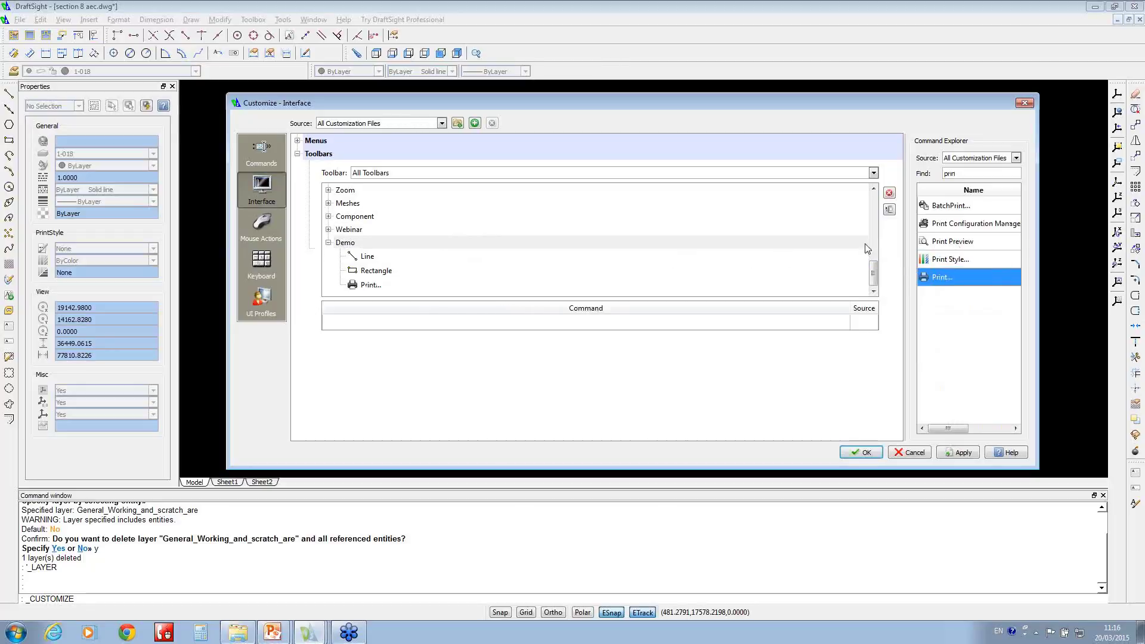
left_click_drag(959, 224, 370, 247)
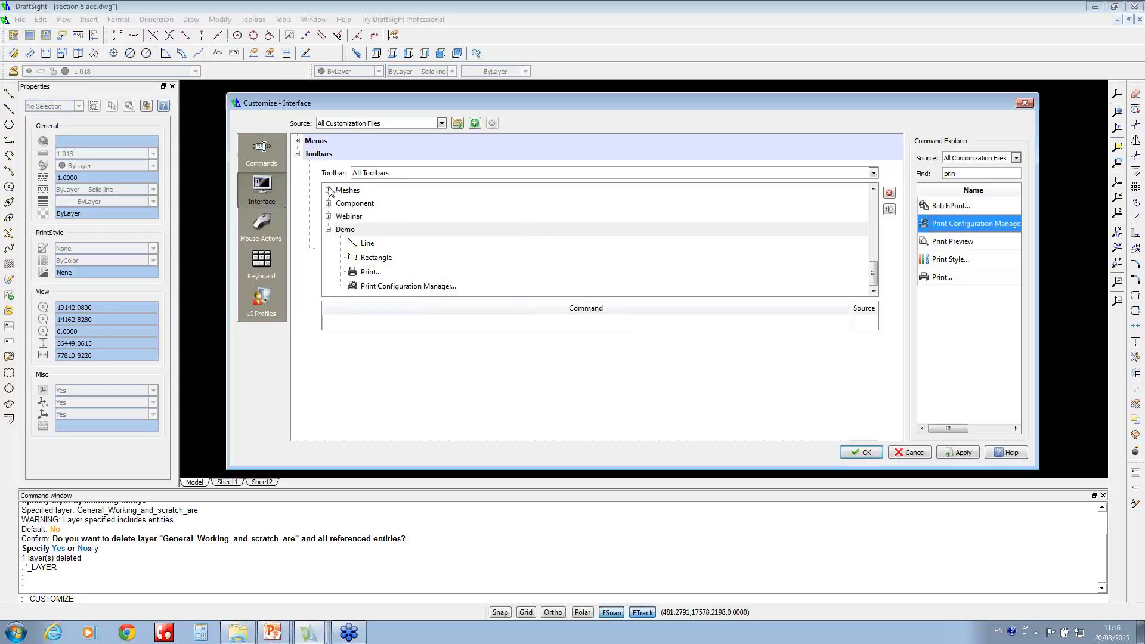
Insert a new separator in Demo and position it between Rectangle and Print...
right_click(353, 231)
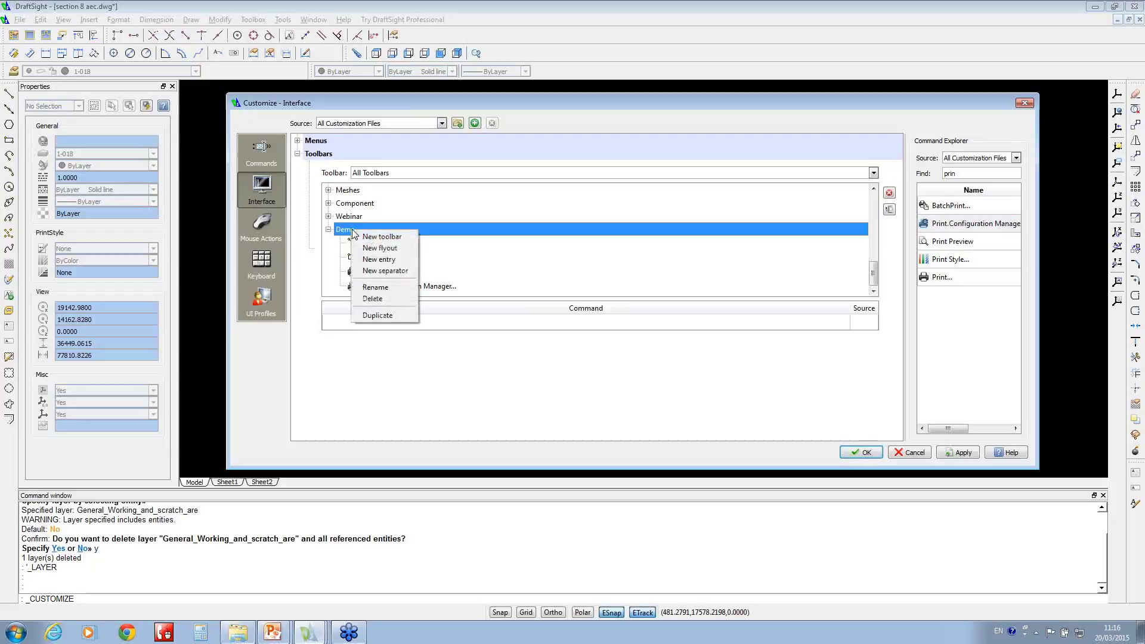
left_click(390, 270)
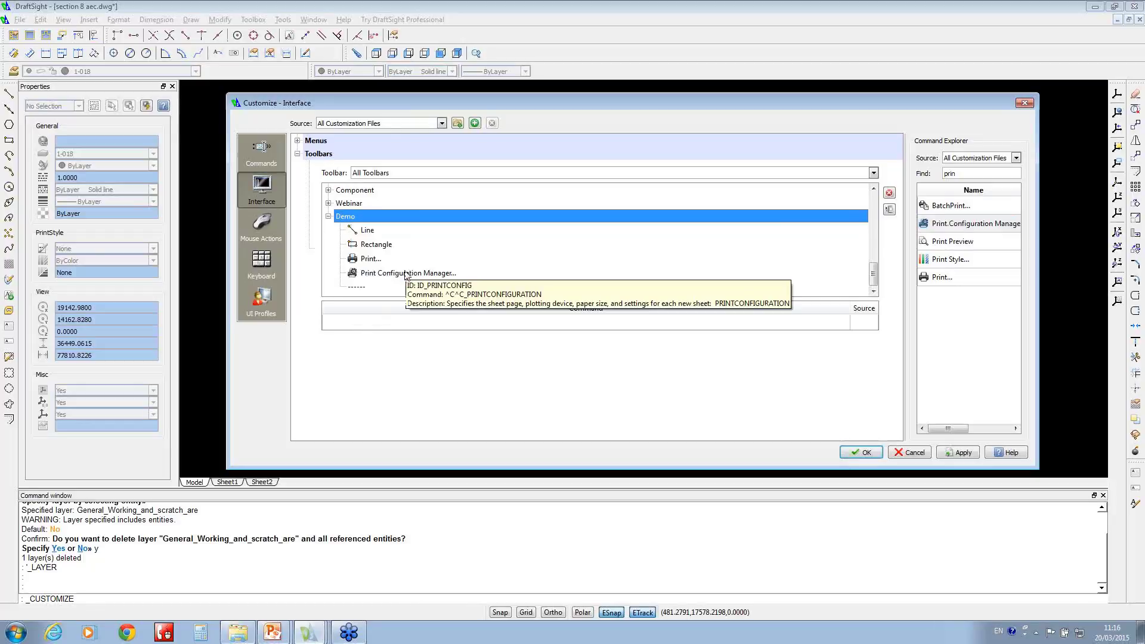
left_click(369, 276)
mouse_move(371, 279)
left_mouse_down()
mouse_move(368, 296)
mouse_move(367, 281)
left_mouse_up()
left_click(365, 261)
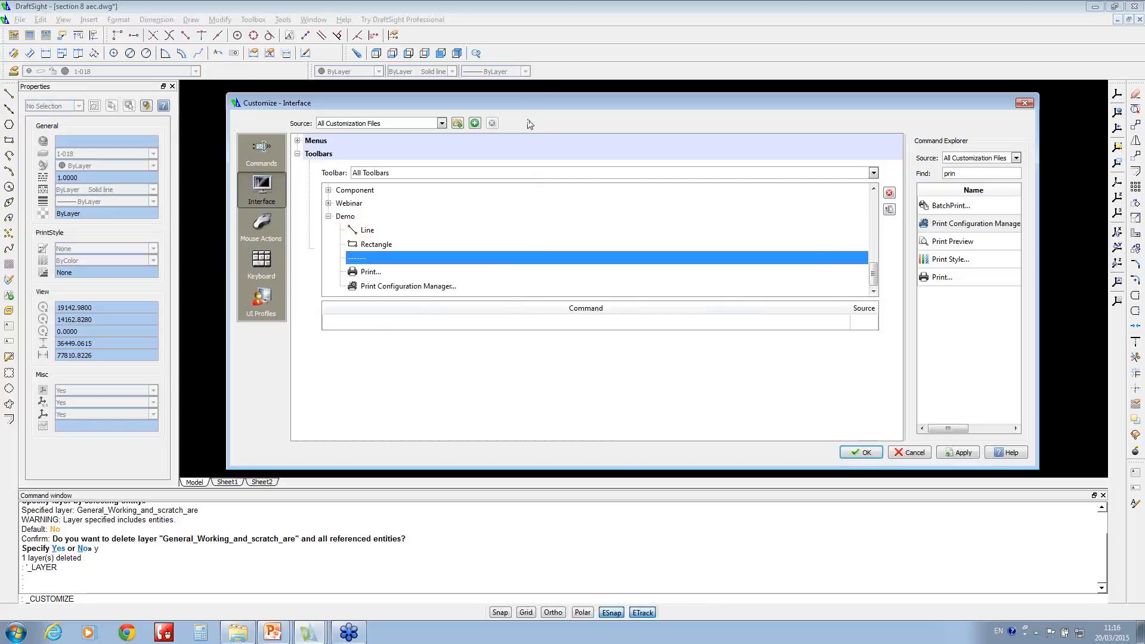
Cancel the Create Customization File prompt and accept the Demo changes with OK
left_click(475, 124)
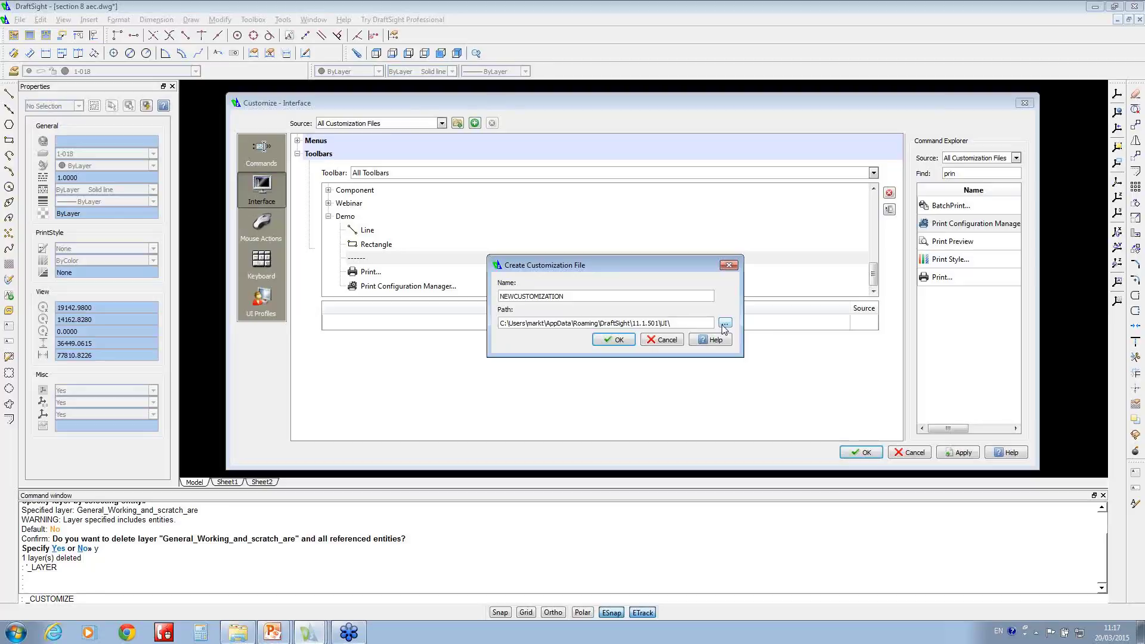
left_click(661, 340)
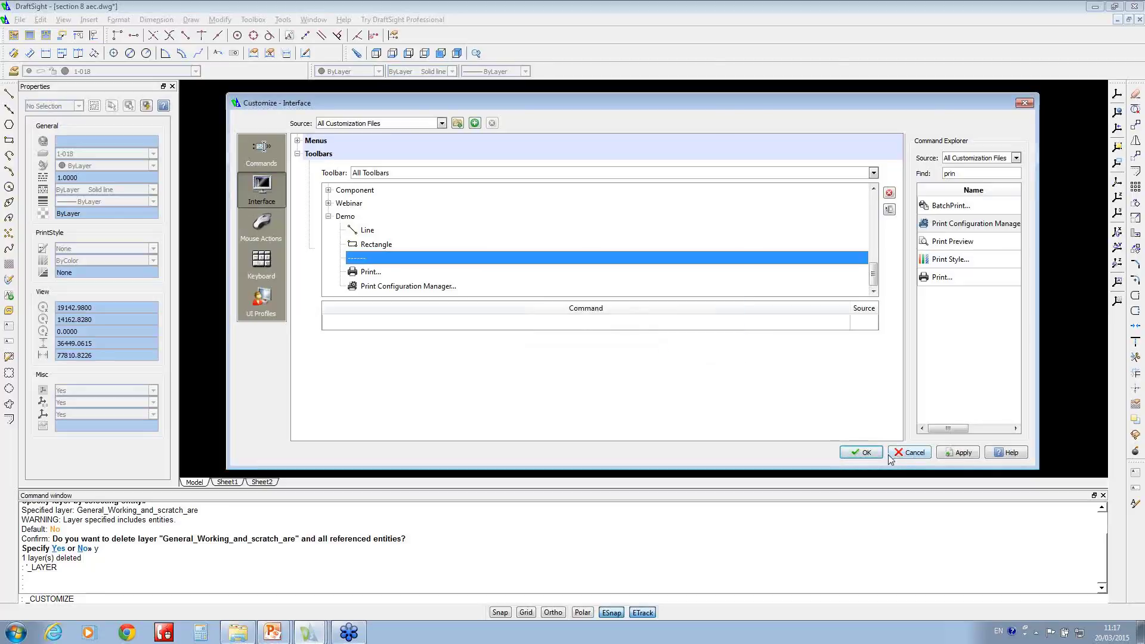
left_click(867, 455)
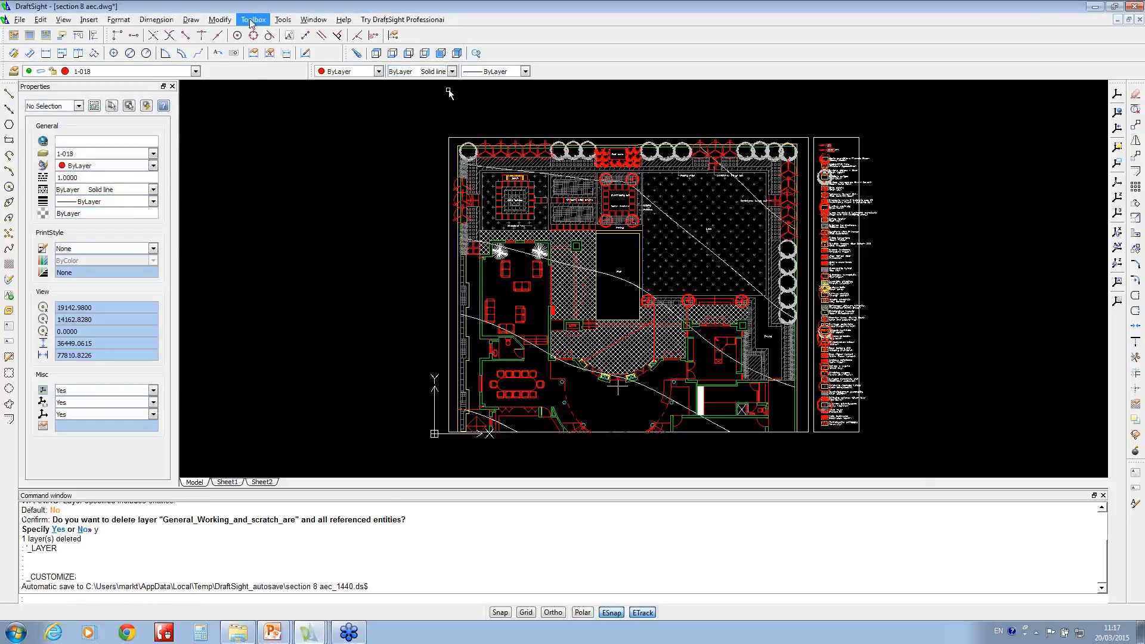
From the toolbar context menu, open Toolbars... and tick Demo in Specify Toolbars
left_click(278, 24)
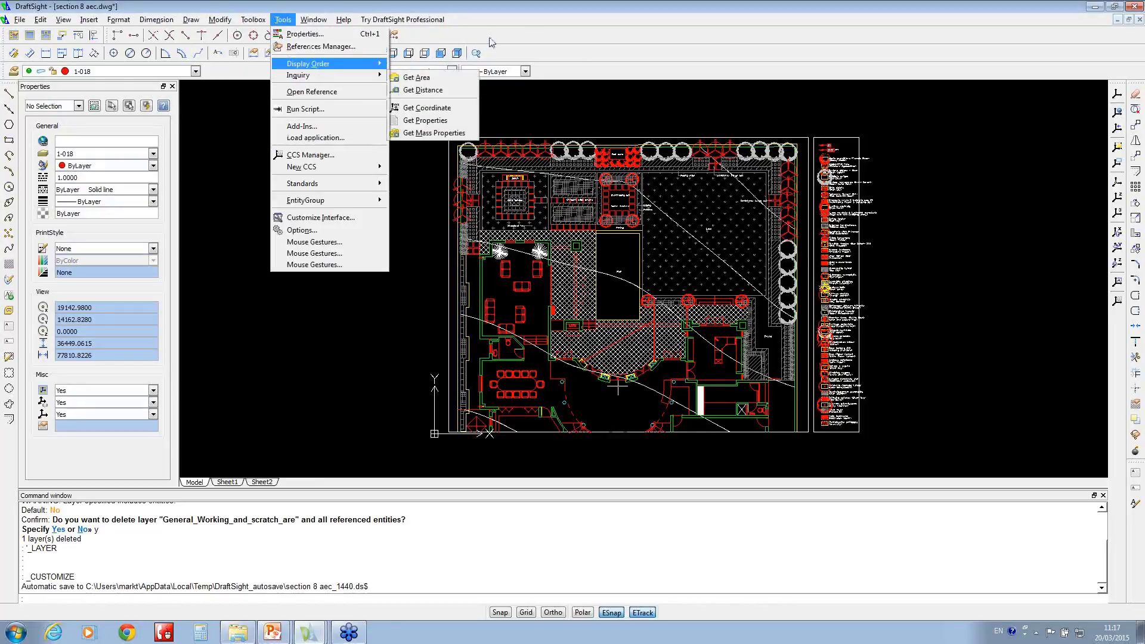
right_click(490, 38)
mouse_move(524, 132)
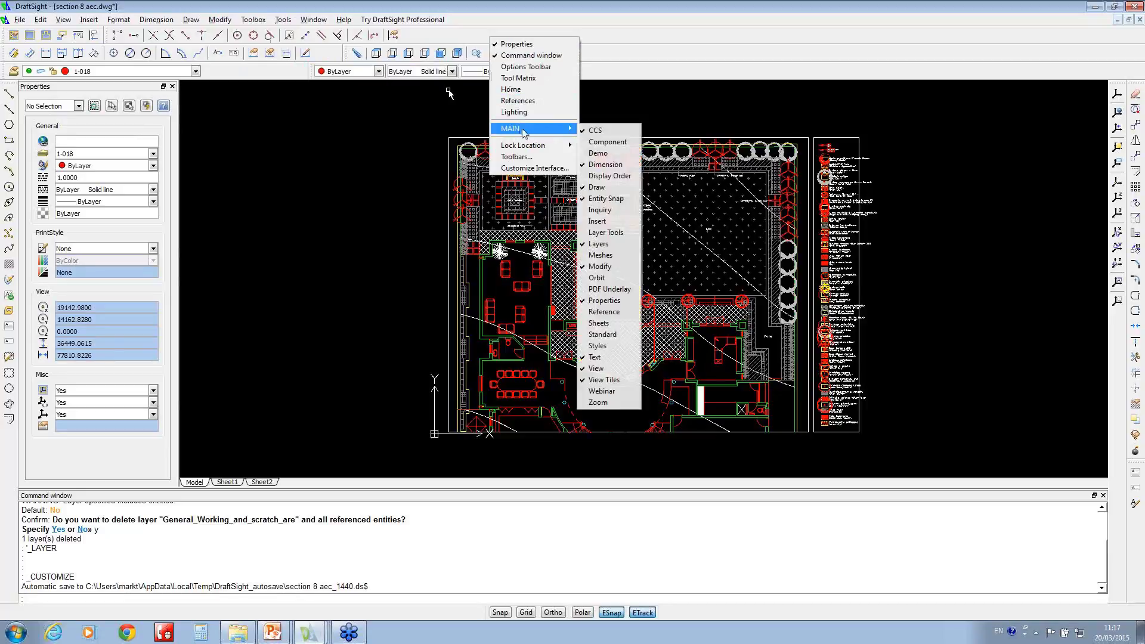
left_click(526, 158)
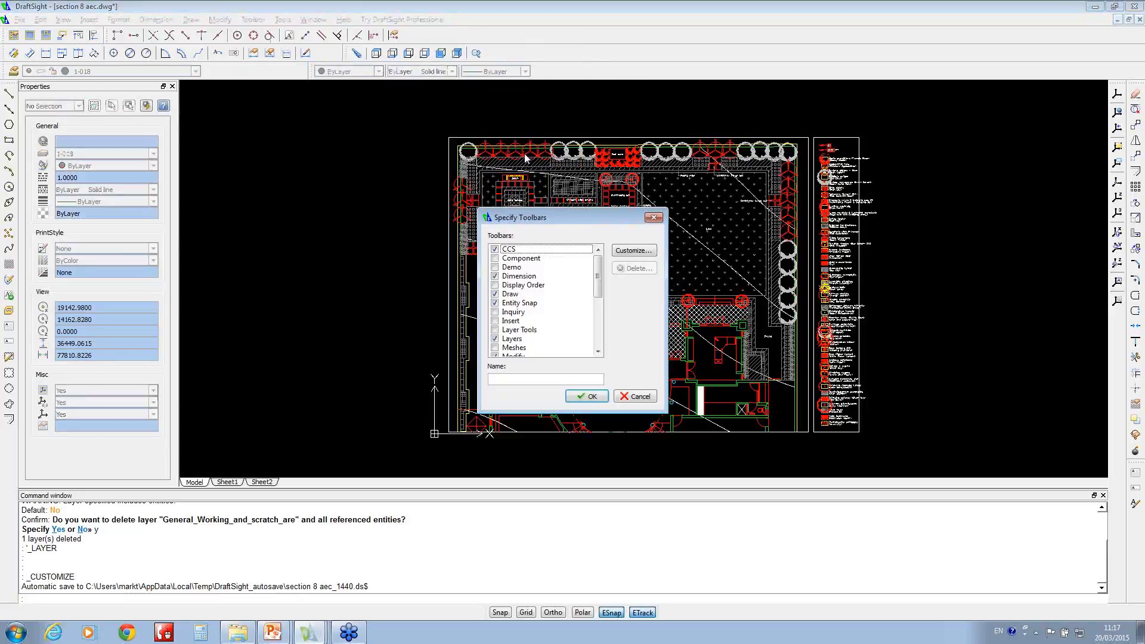
left_click_drag(603, 265, 604, 334)
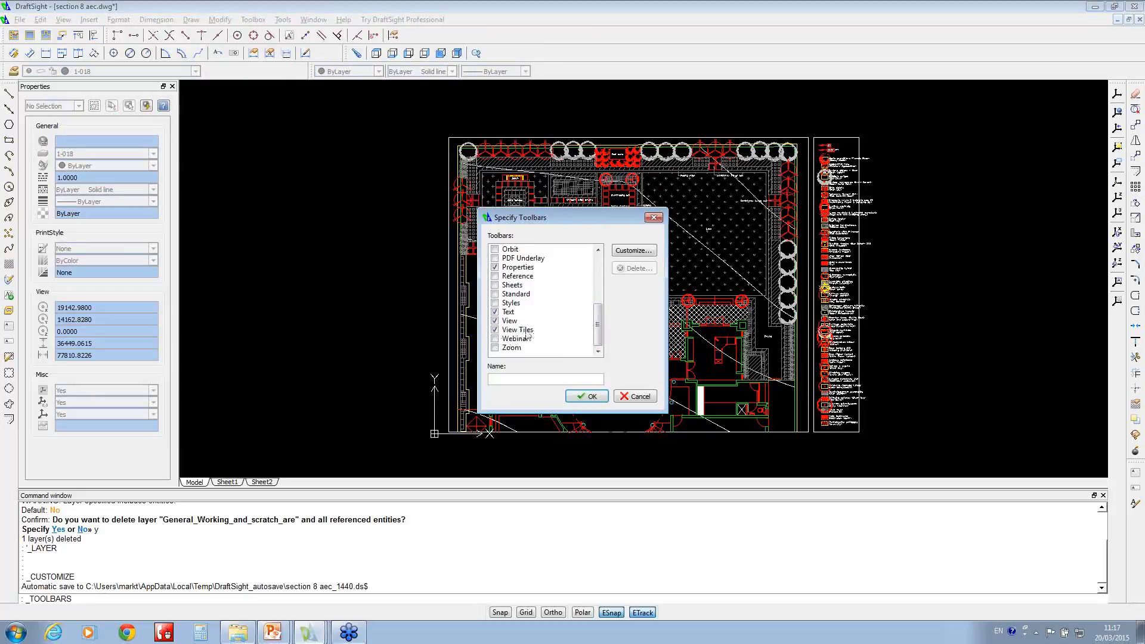
left_click_drag(597, 339, 598, 291)
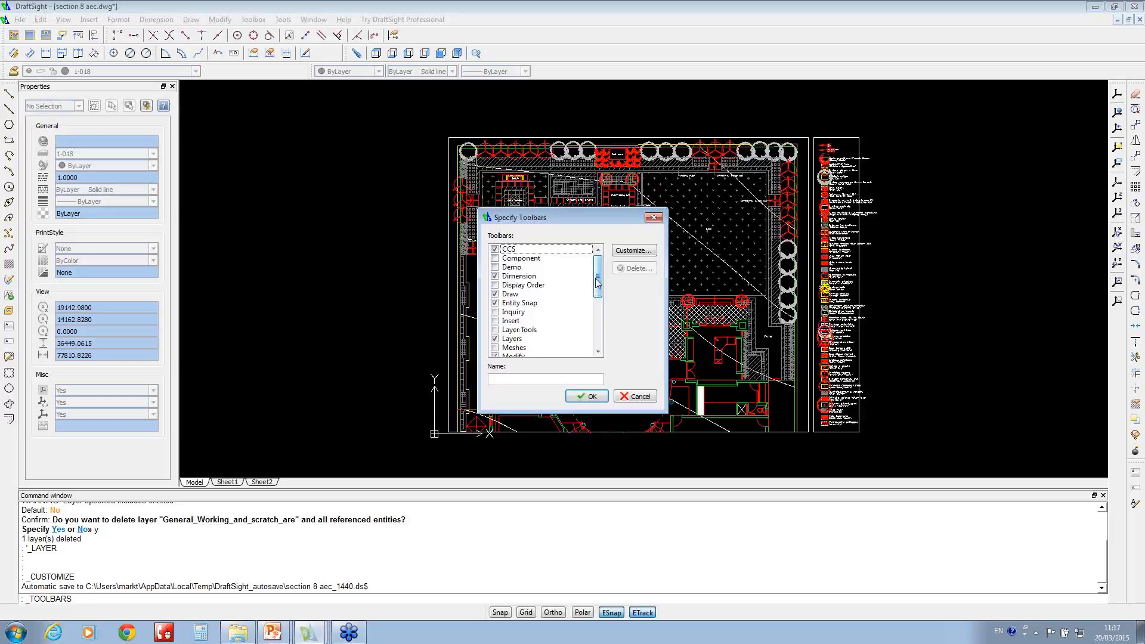
Show the Demo toolbar and dock it in the top toolbar row beside the others
left_click(584, 396)
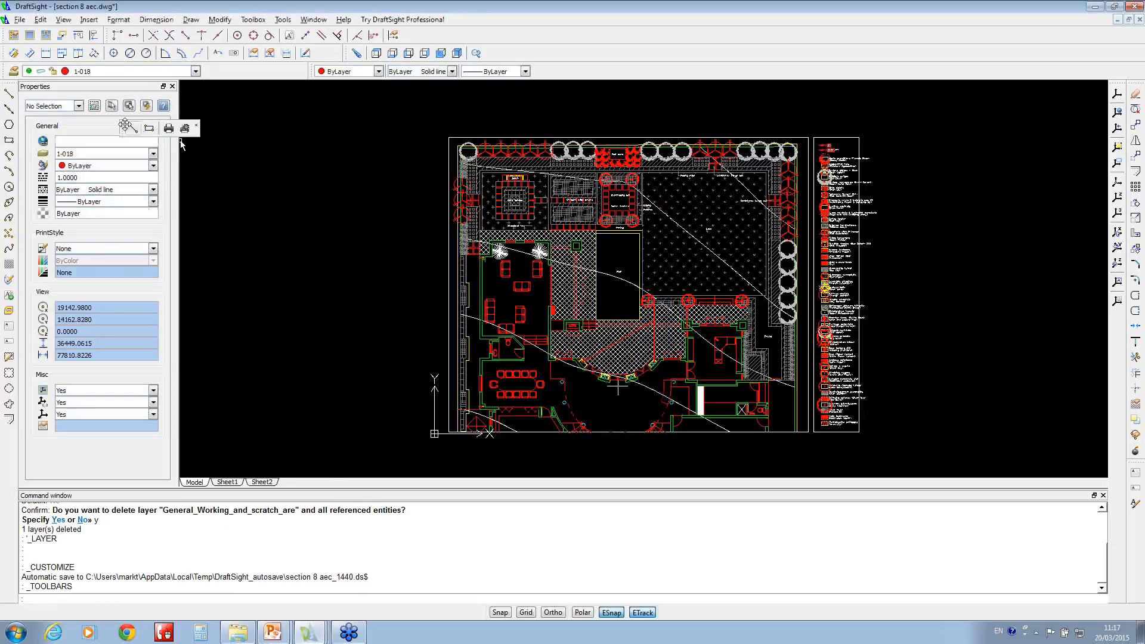
mouse_move(123, 127)
left_mouse_down()
mouse_move(202, 158)
mouse_move(471, 57)
mouse_move(527, 60)
left_mouse_up()
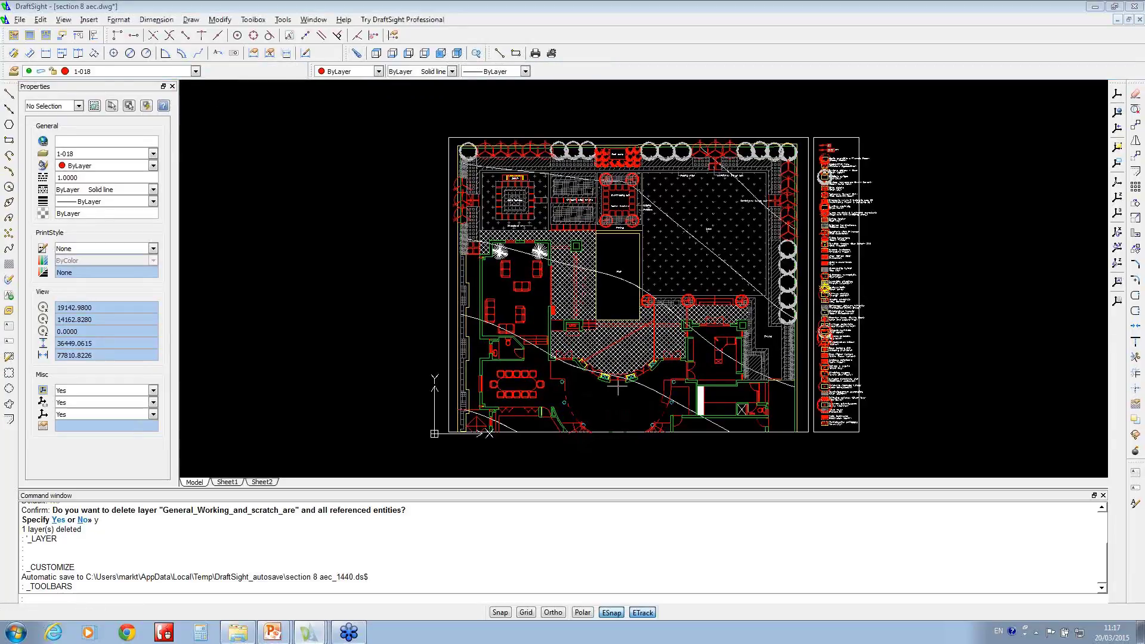
right_click(453, 38)
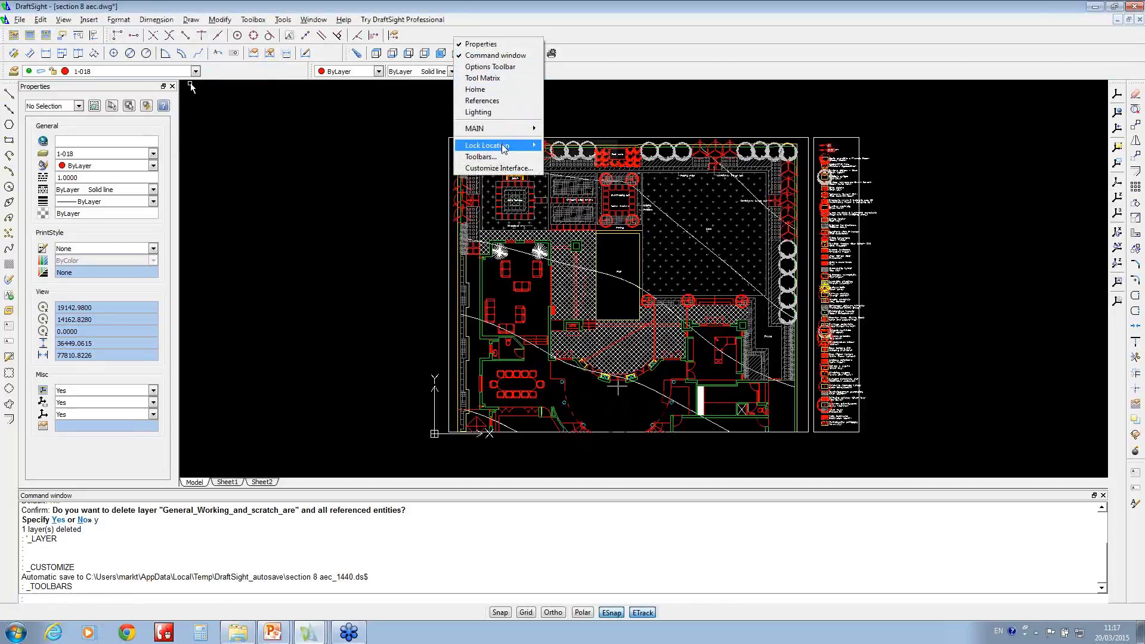
left_click(481, 157)
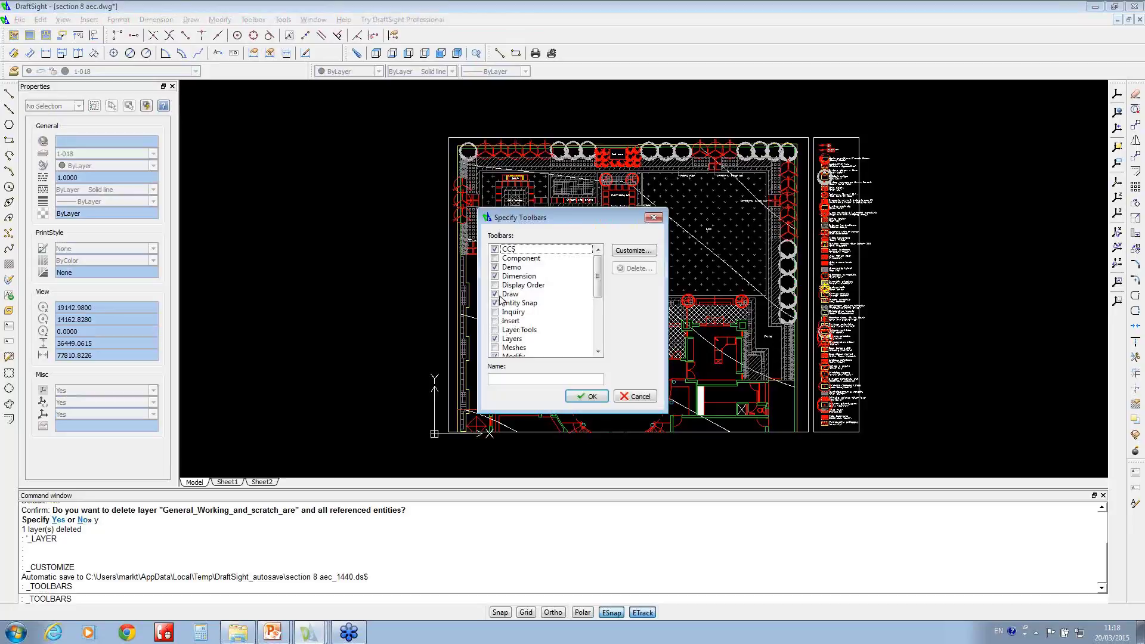
left_click(594, 397)
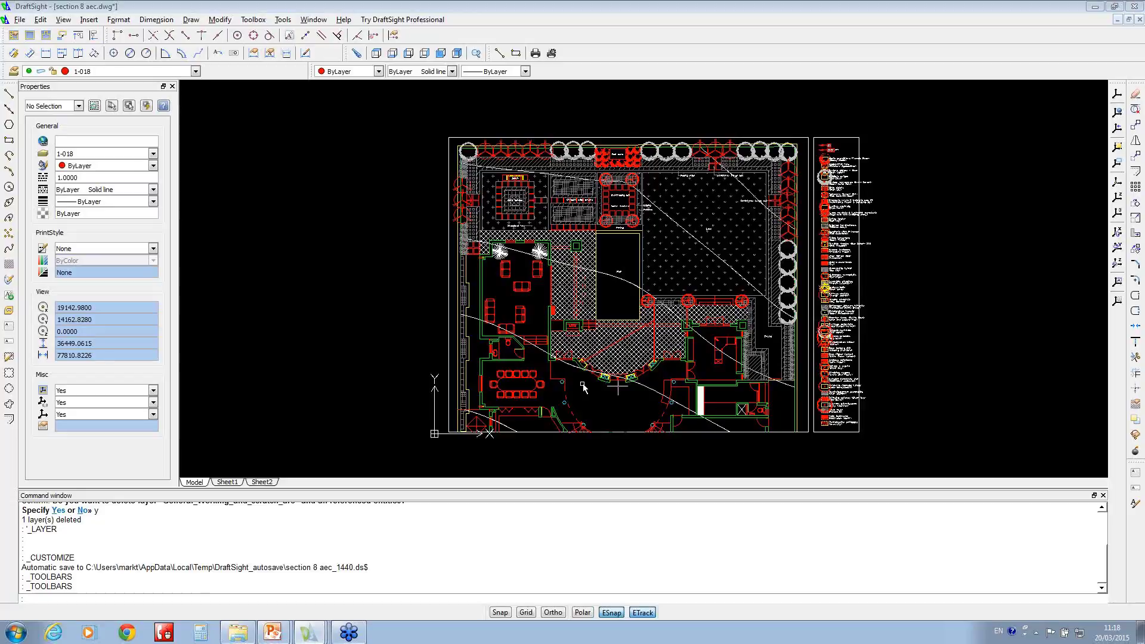